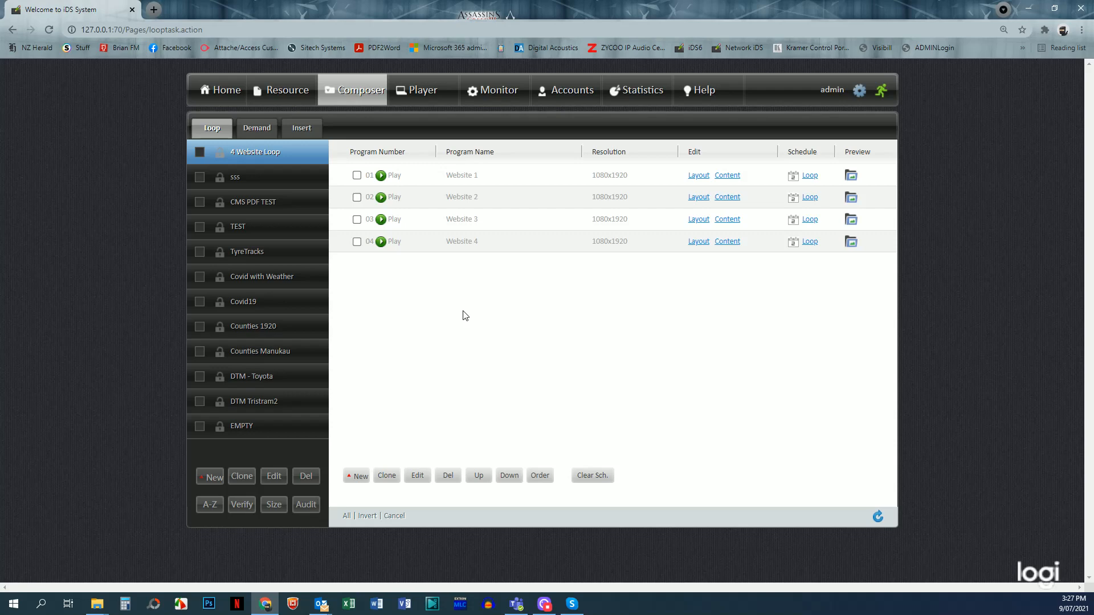
Inspect the Tyre Tracks demand program's layout, its main Web area's properties, and the web address assigned to that area.
{"action": "left_click", "coordinate": [257, 129]}
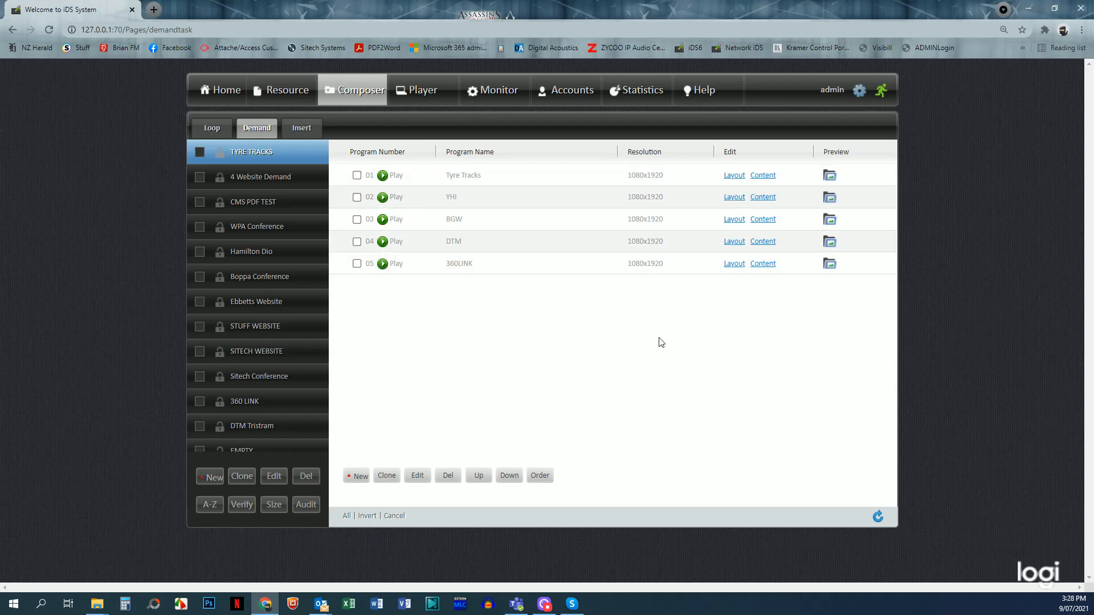
{"action": "left_click", "coordinate": [733, 176]}
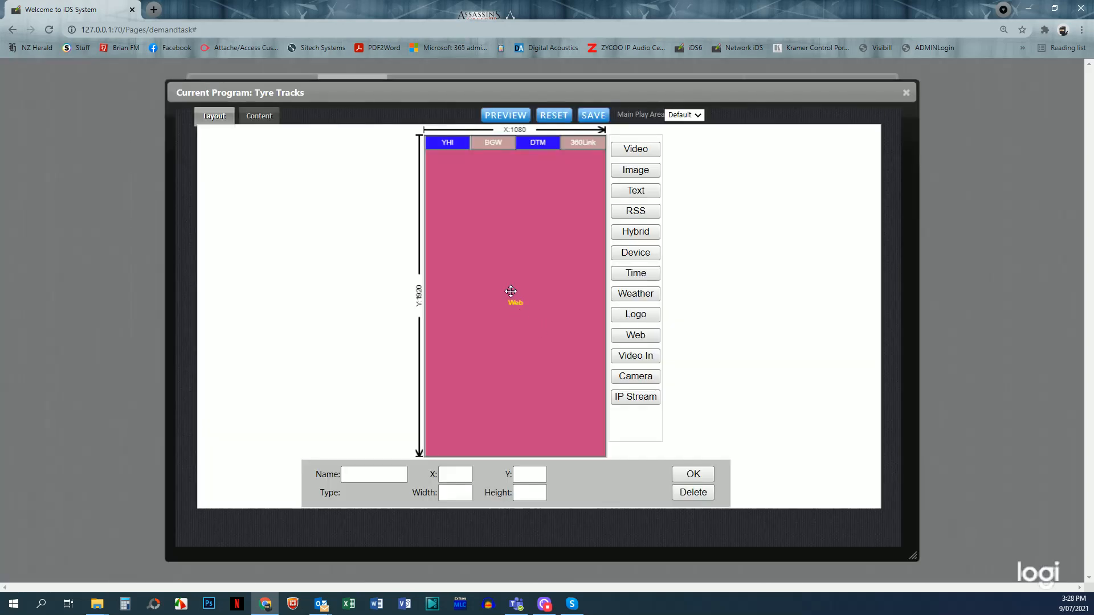
{"action": "left_click", "coordinate": [503, 260]}
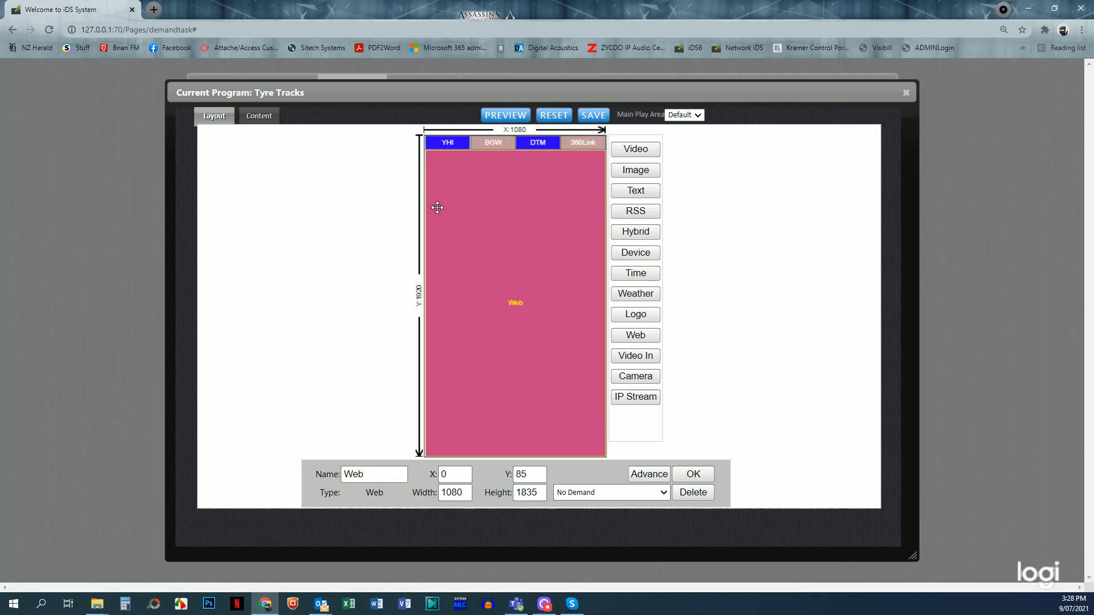
{"action": "left_click", "coordinate": [265, 121]}
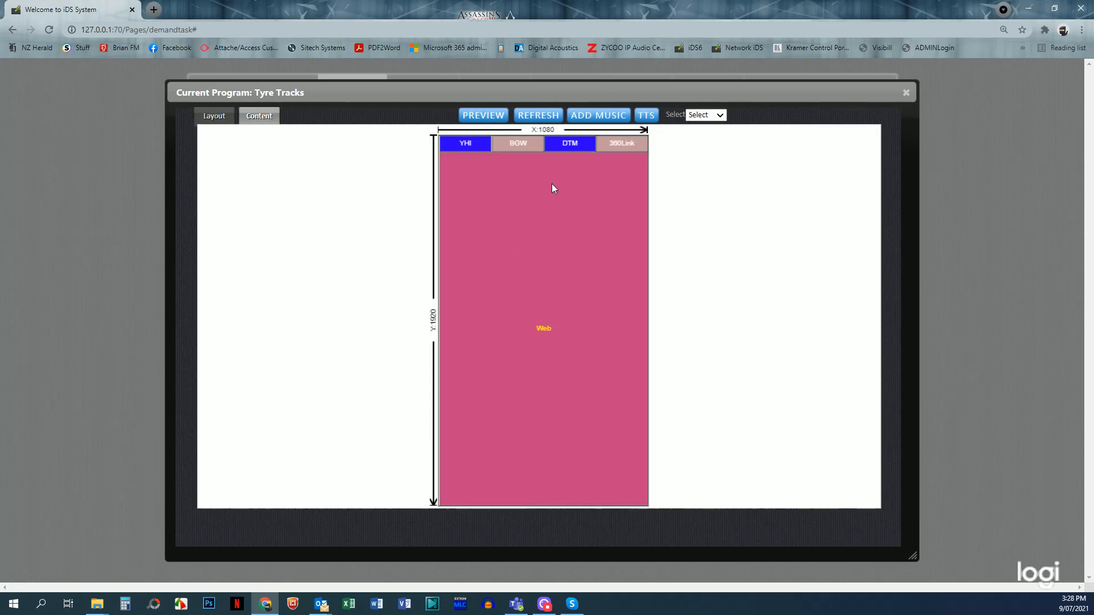
{"action": "left_click", "coordinate": [552, 227]}
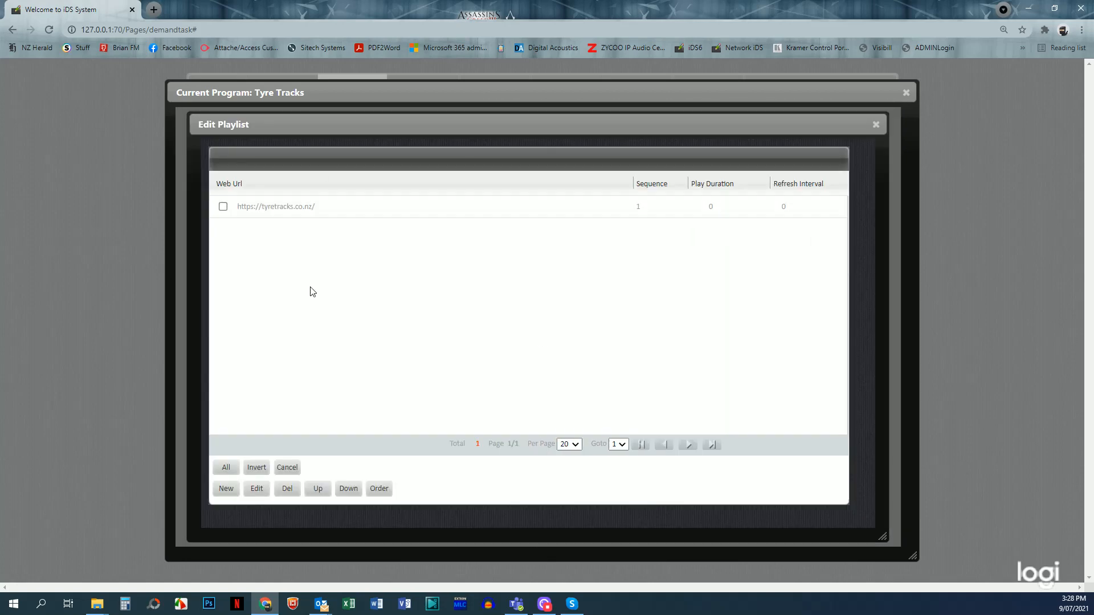
{"action": "left_click", "coordinate": [906, 92]}
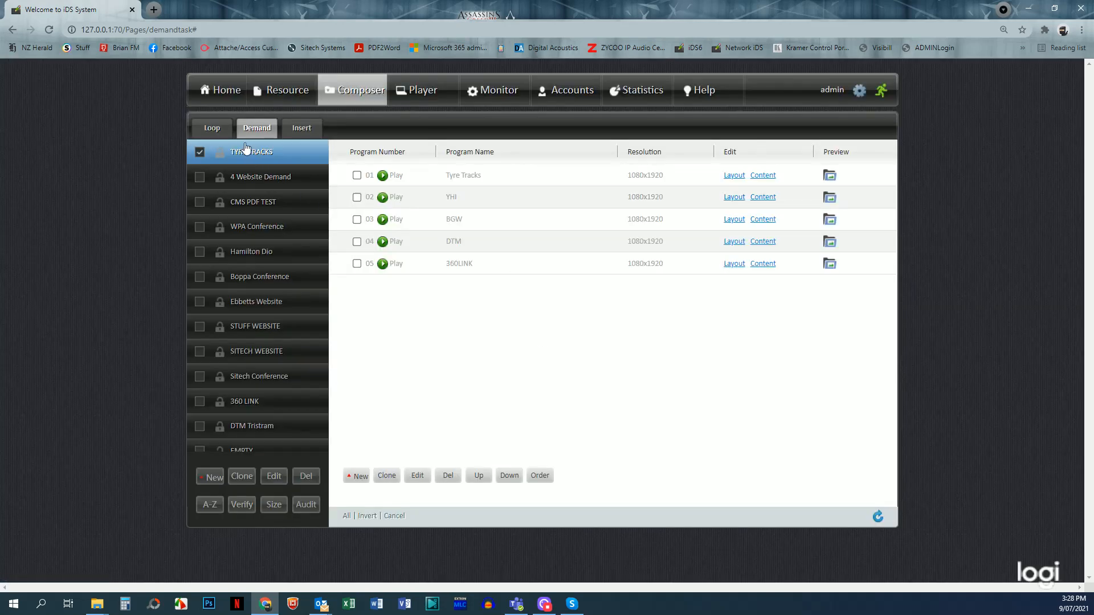
Check which programs the YHI and BGW text areas play on demand in the Tyre Tracks layout, keeping BGW set to Play: BGW.
{"action": "left_click", "coordinate": [734, 175]}
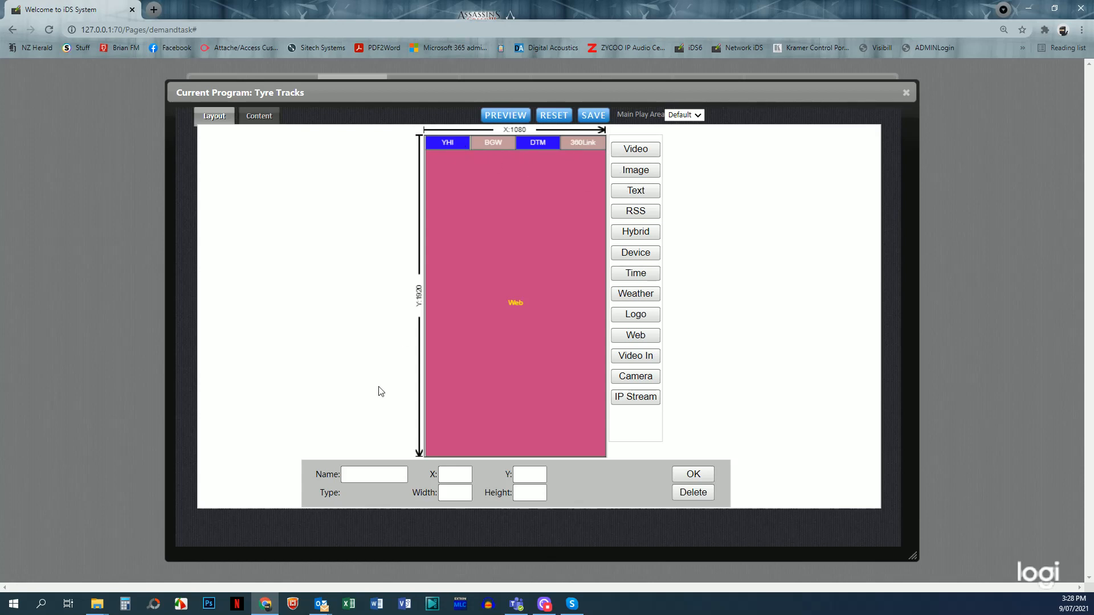
{"action": "left_click", "coordinate": [454, 142]}
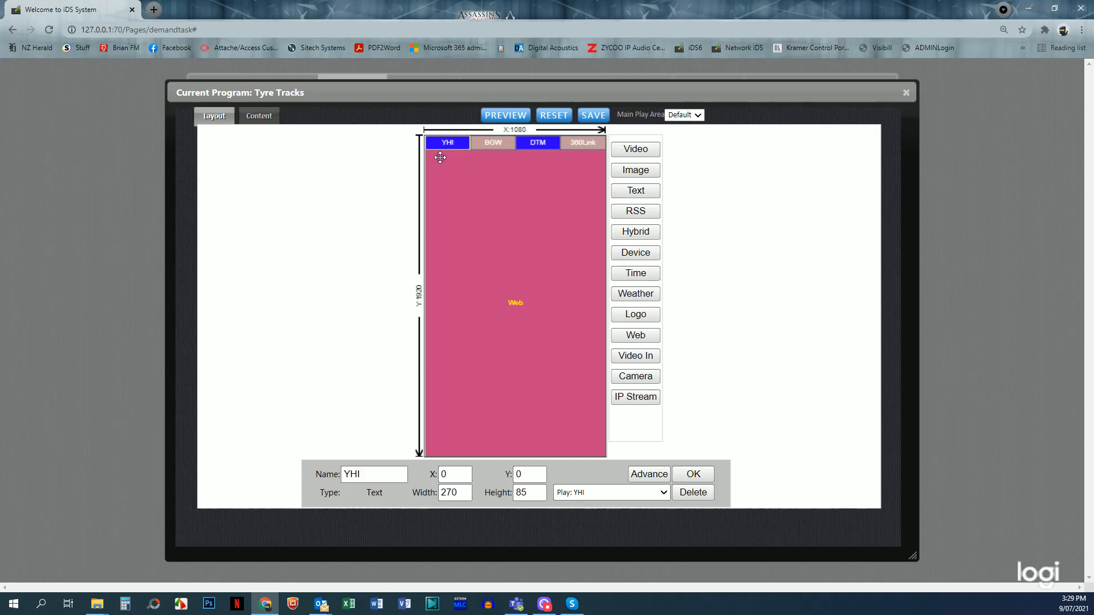
{"action": "left_click", "coordinate": [494, 147]}
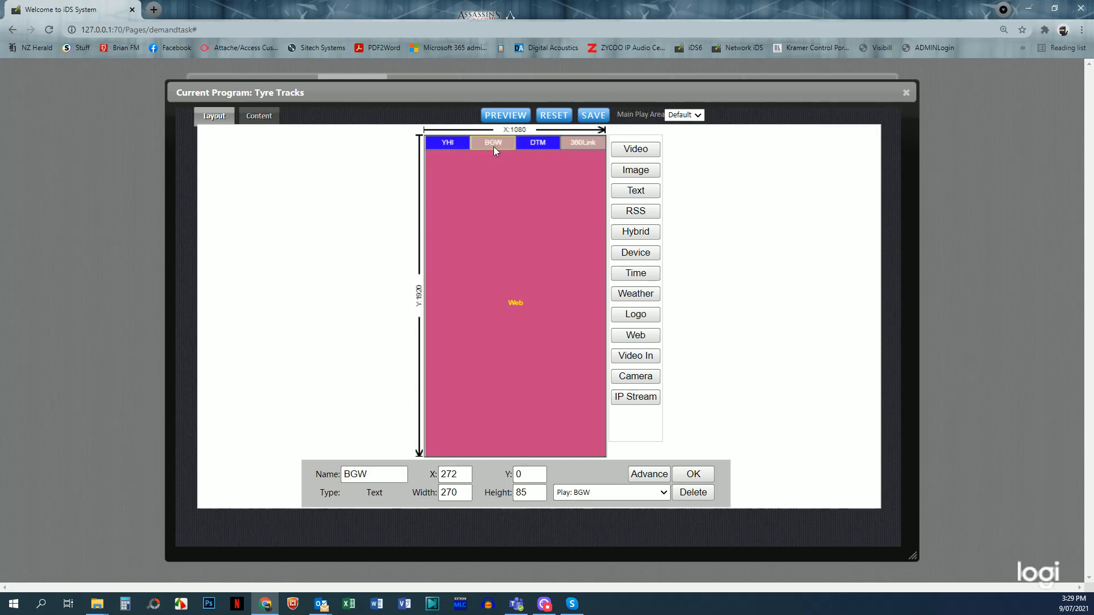
{"action": "left_click", "coordinate": [597, 492]}
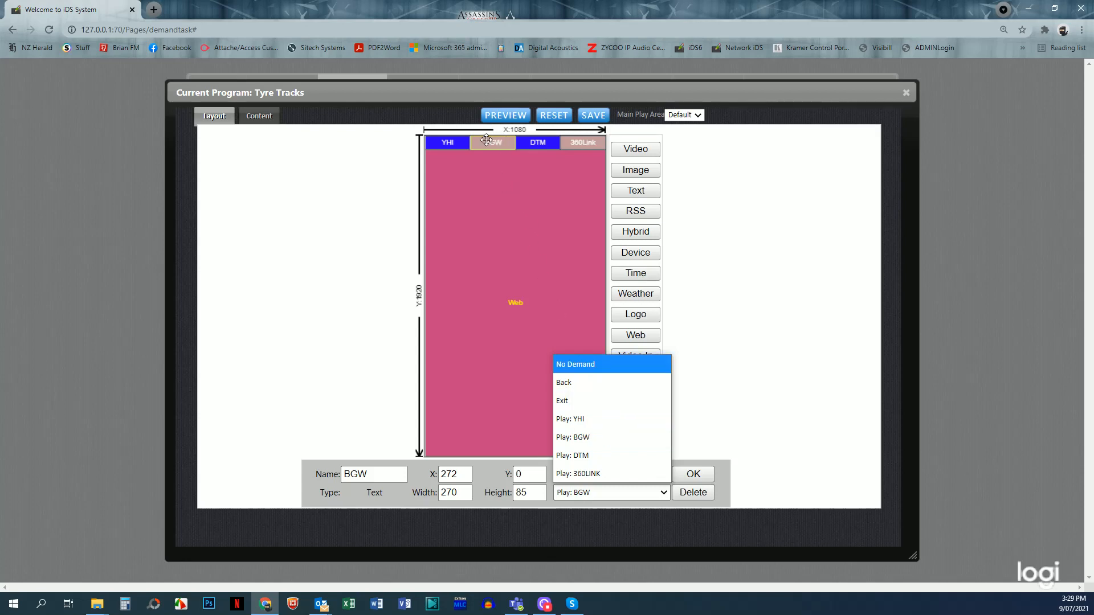
{"action": "left_click", "coordinate": [599, 437]}
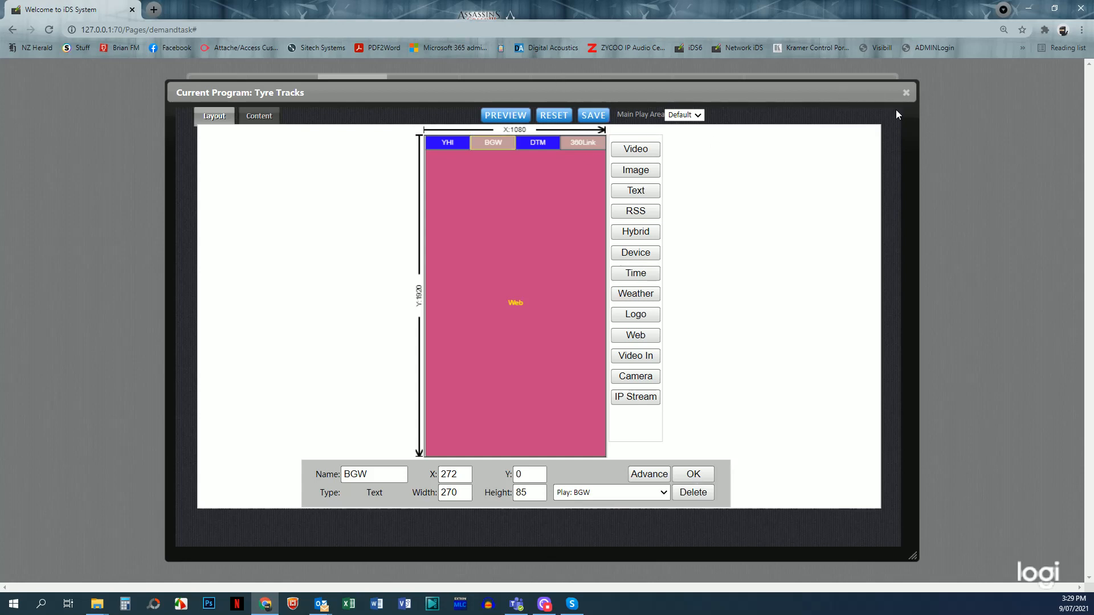
{"action": "left_click", "coordinate": [904, 93]}
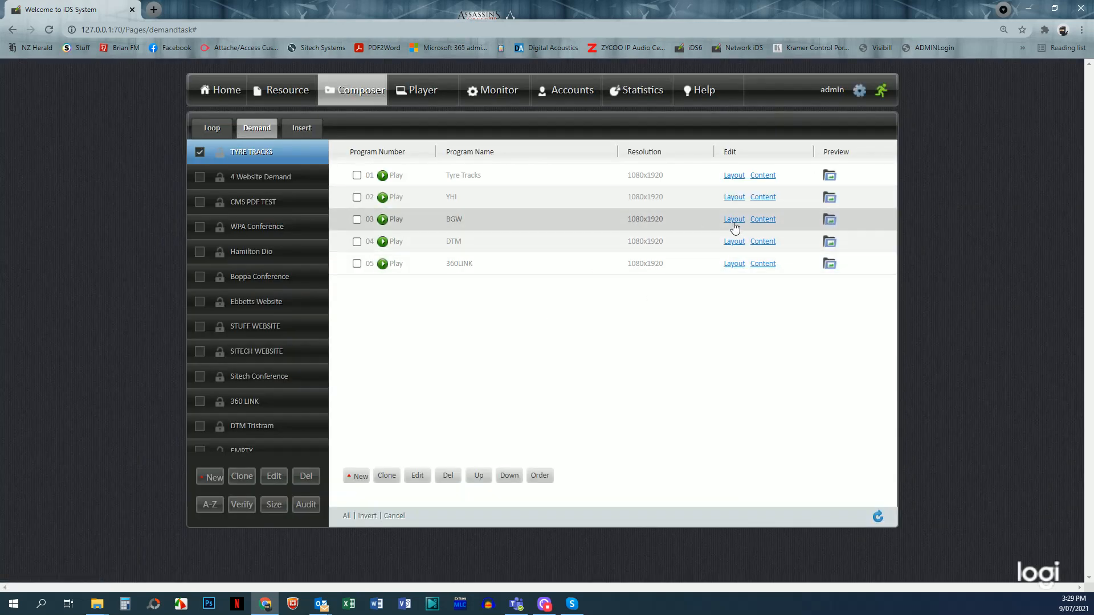
Check the web address in the BGW program's Web area playlist.
{"action": "left_click", "coordinate": [763, 223]}
{"action": "left_click", "coordinate": [546, 246]}
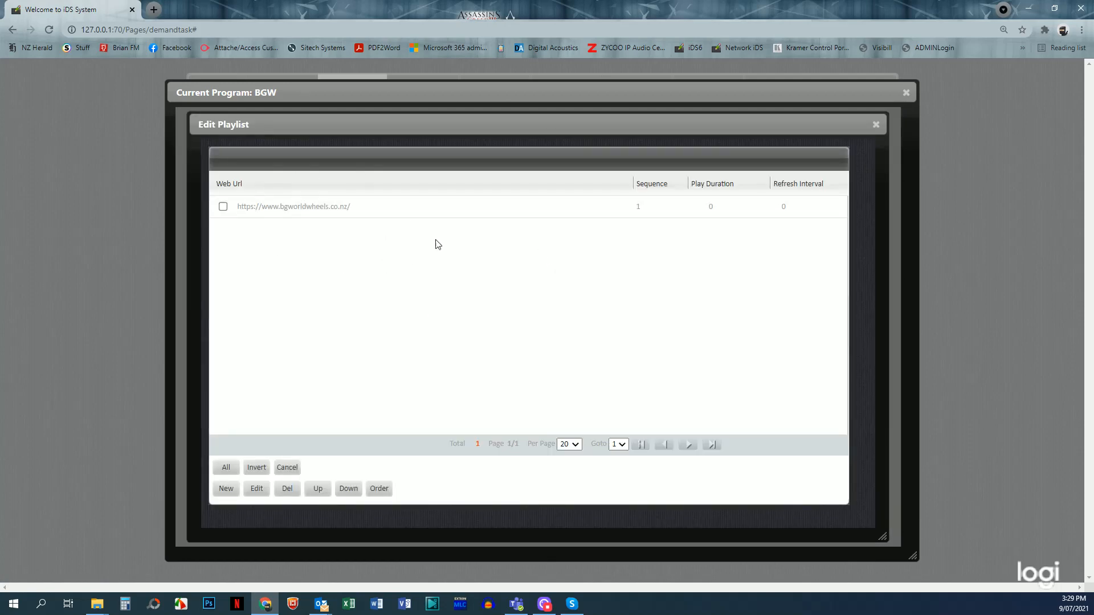
{"action": "left_click", "coordinate": [905, 92]}
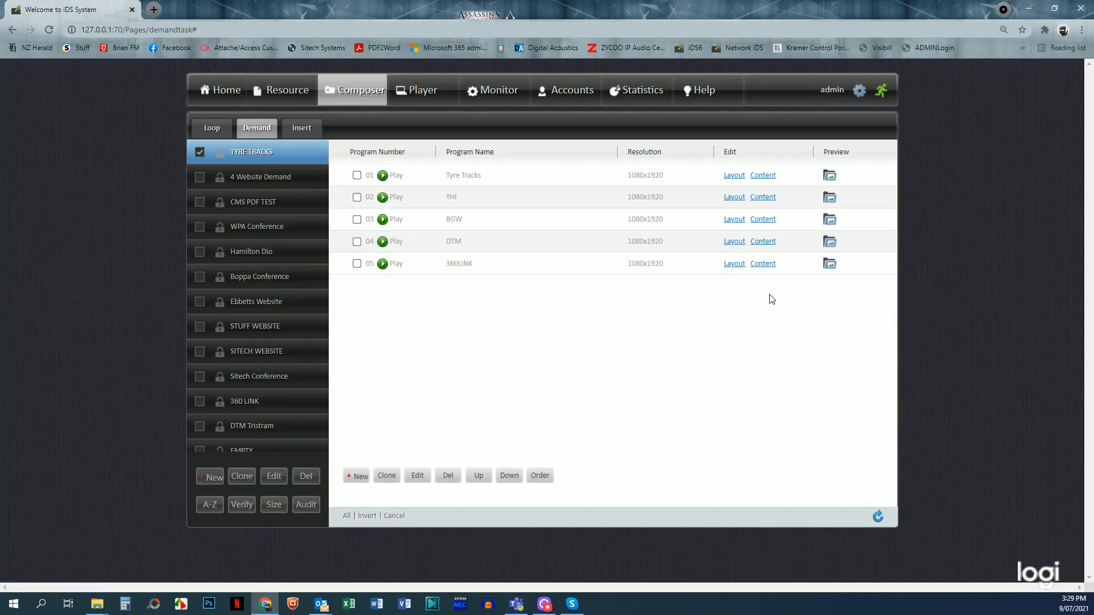
Check the demand targets of the T/TRACKS and DTM text areas in the BGW program's layout.
{"action": "left_click", "coordinate": [734, 220]}
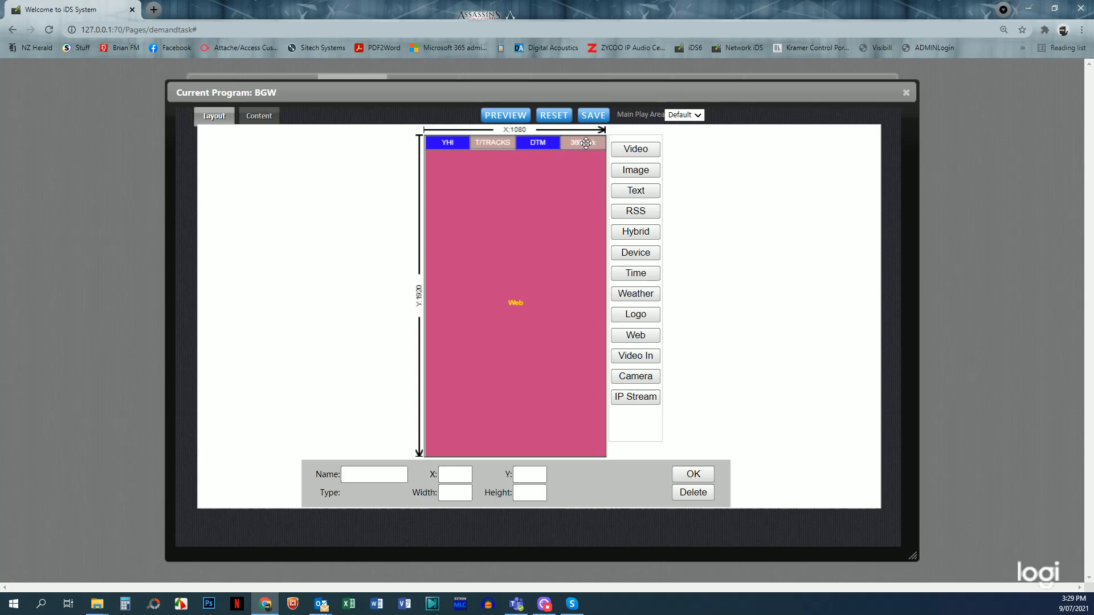
{"action": "left_click", "coordinate": [494, 143]}
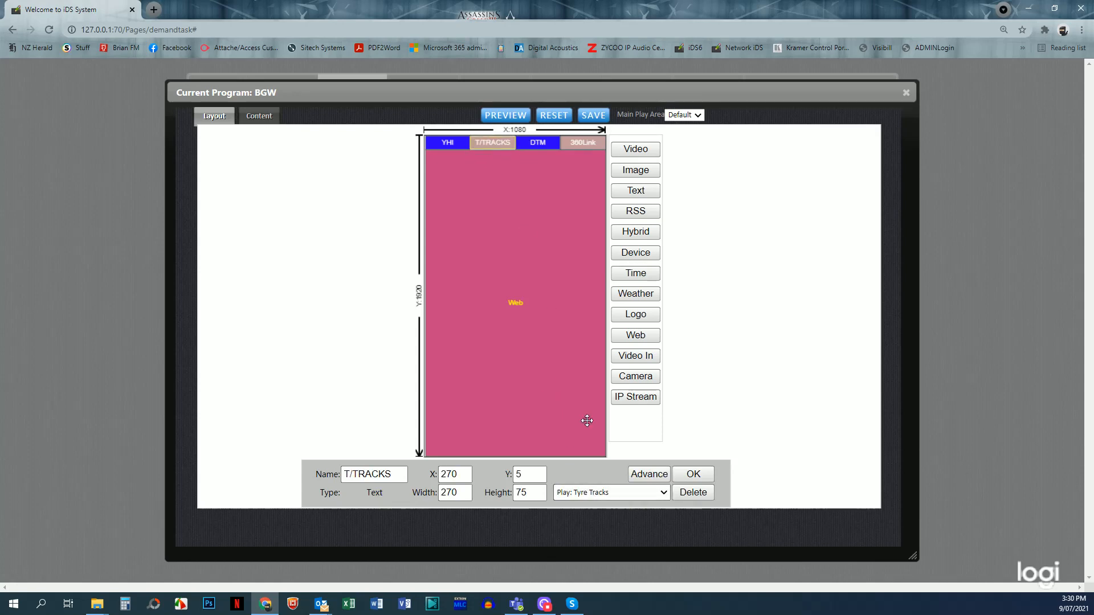
{"action": "left_click", "coordinate": [533, 142]}
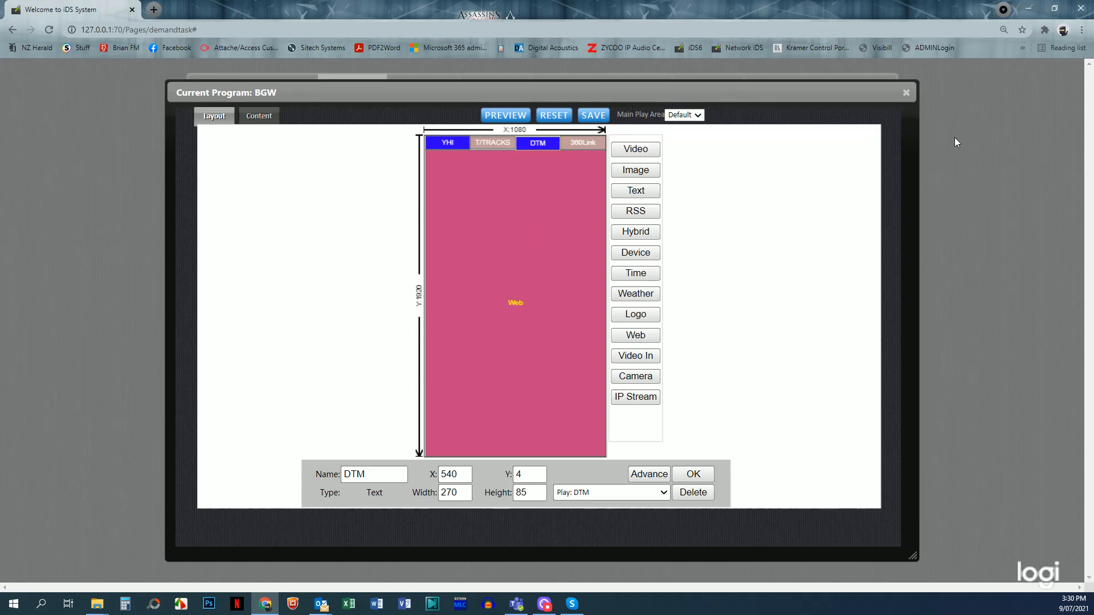
{"action": "left_click", "coordinate": [906, 93]}
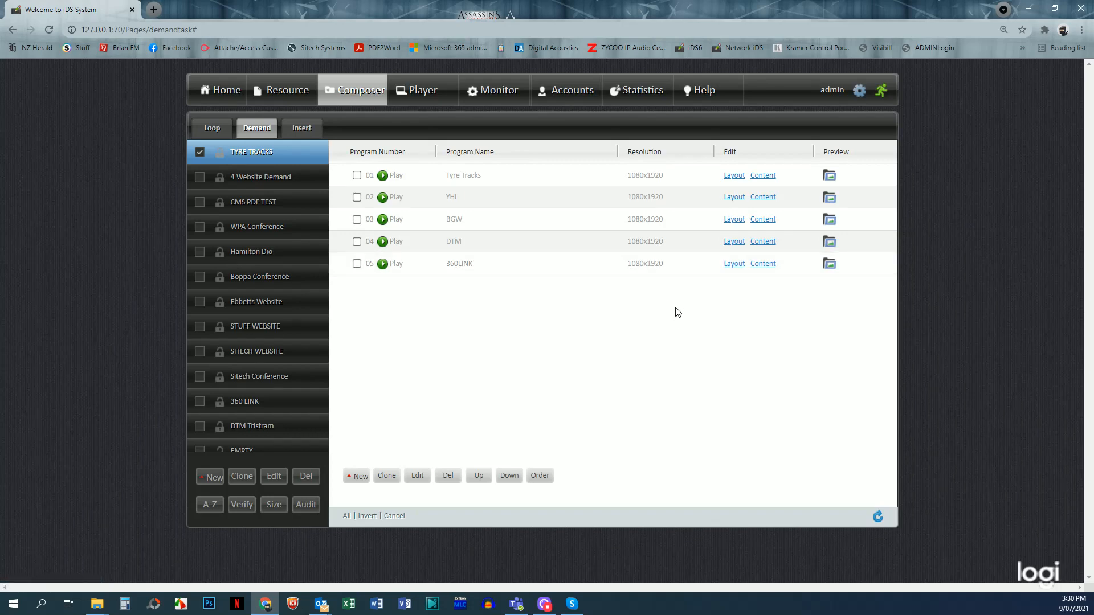
Review the play duration options in the 360LINK program's settings without changing them.
{"action": "left_click", "coordinate": [356, 263]}
{"action": "left_click", "coordinate": [417, 476]}
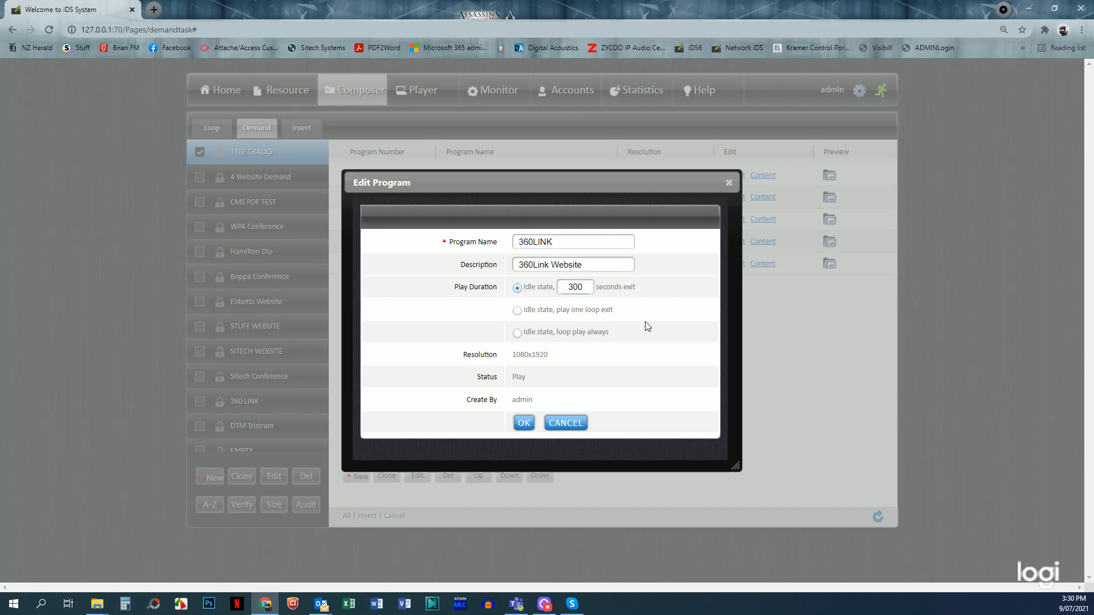
{"action": "left_click_drag", "start_coordinate": [548, 187], "coordinate": [576, 223]}
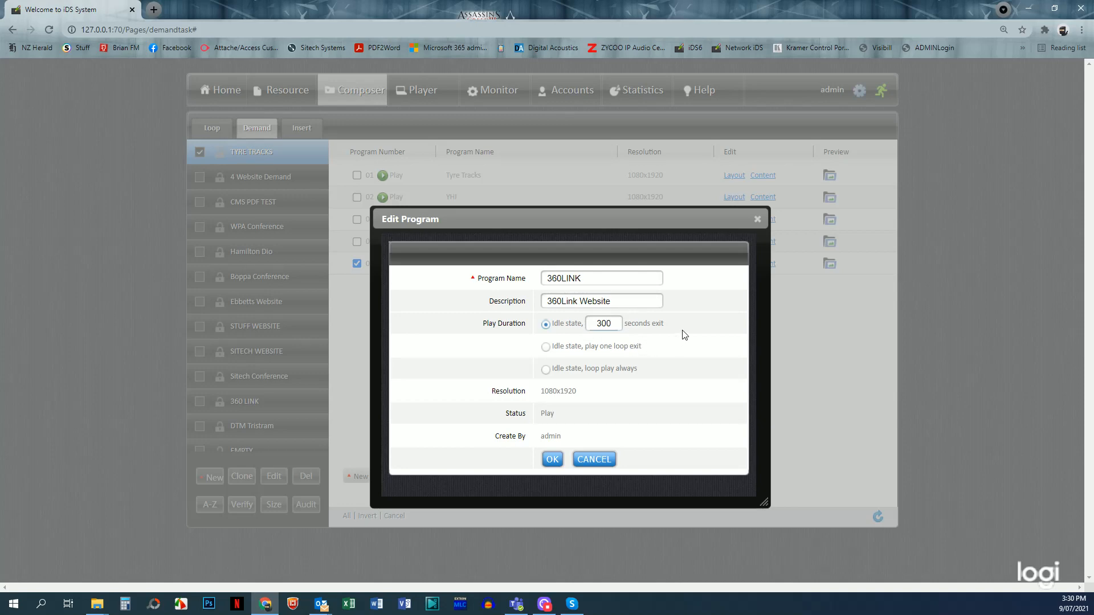
{"action": "left_click", "coordinate": [757, 220]}
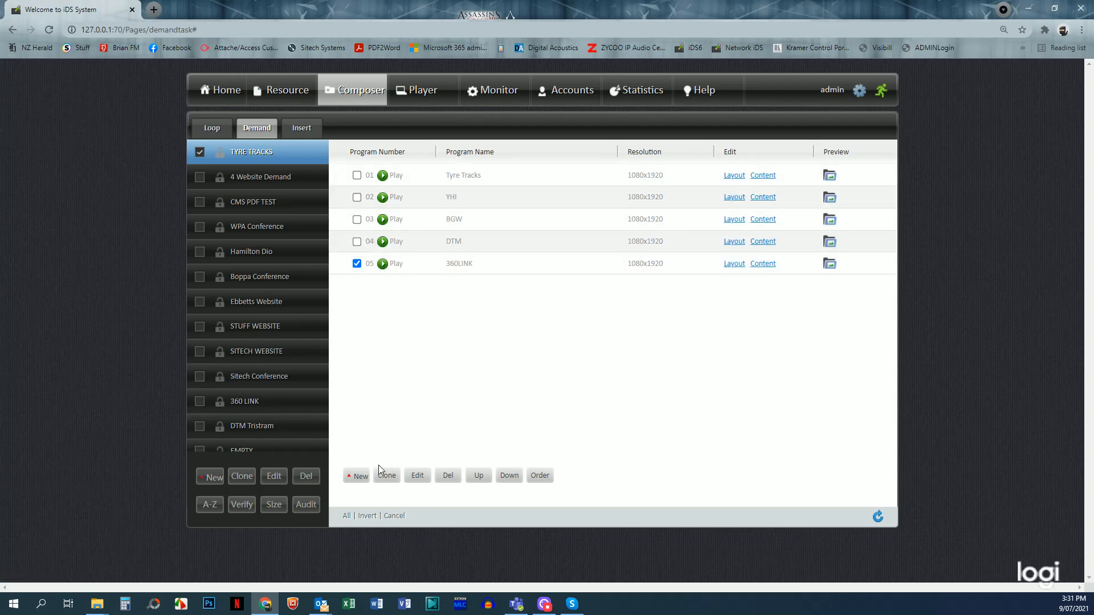
Compare the play duration settings in a blank new-program form with those of the 360LINK program, leaving both without saving.
{"action": "left_click", "coordinate": [351, 477]}
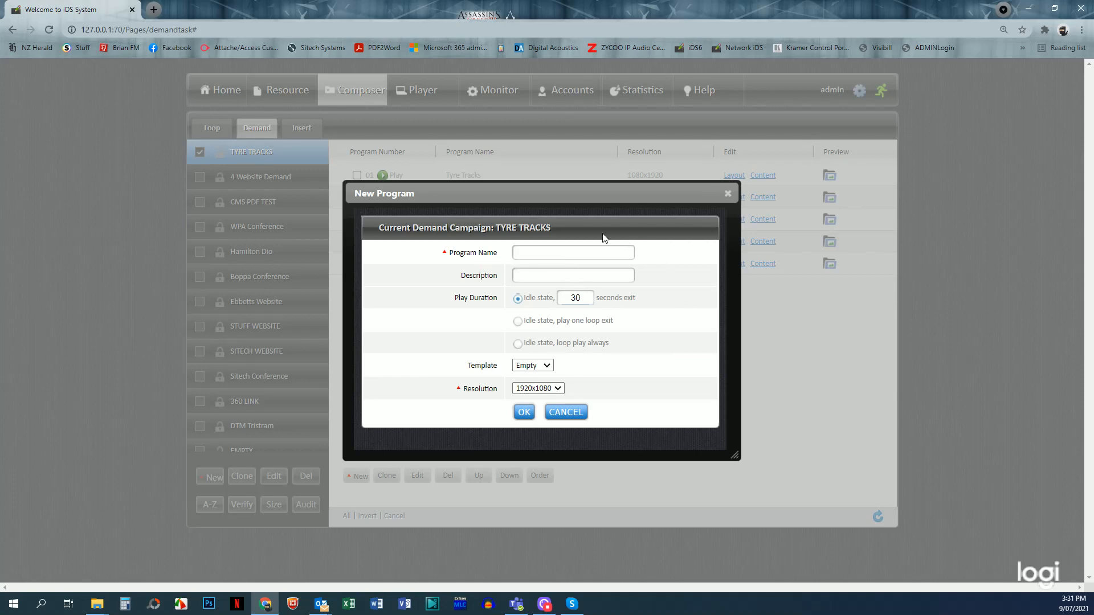
{"action": "left_click", "coordinate": [728, 194]}
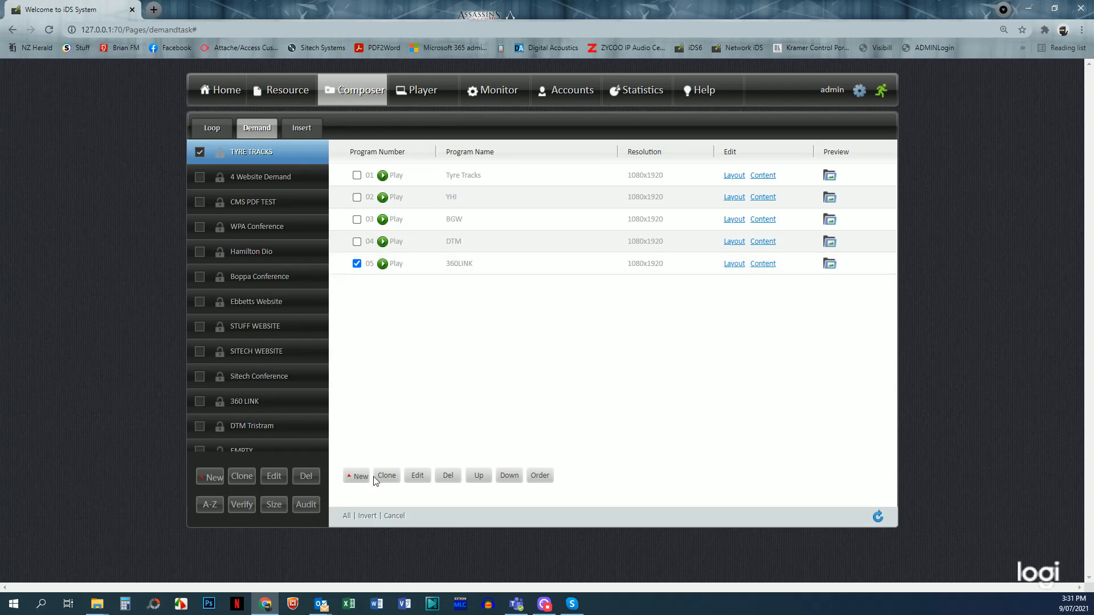
{"action": "left_click", "coordinate": [415, 472]}
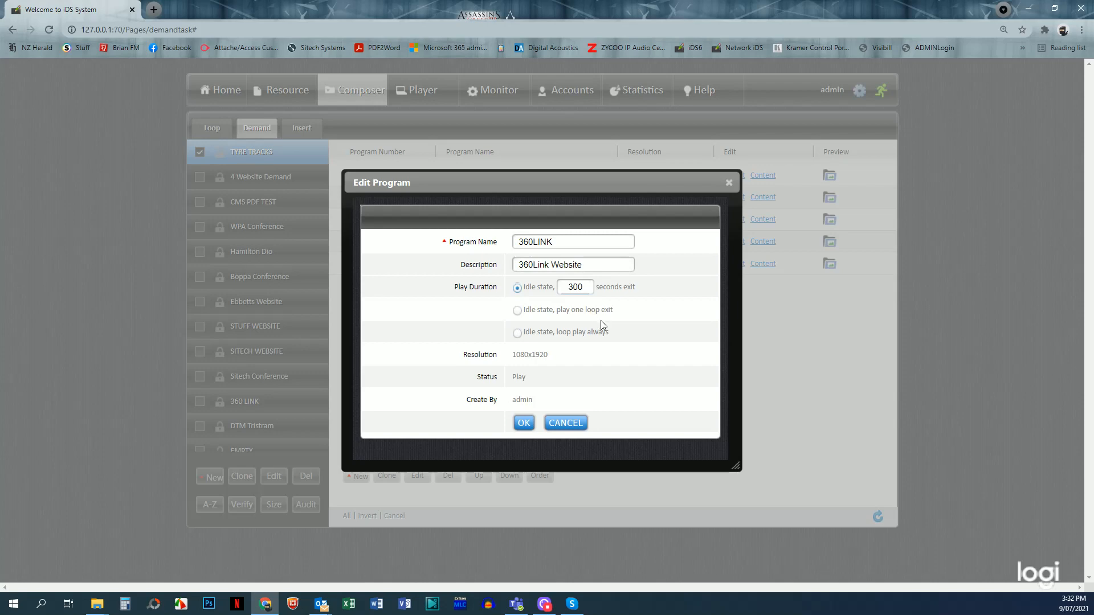
{"action": "left_click", "coordinate": [729, 182]}
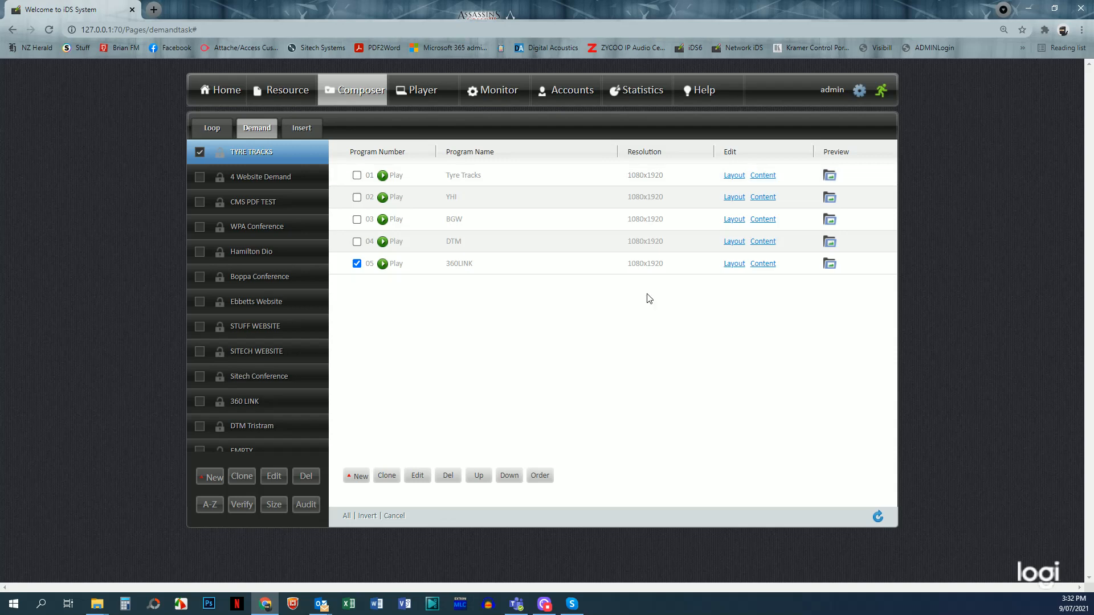
{"action": "left_click", "coordinate": [417, 475]}
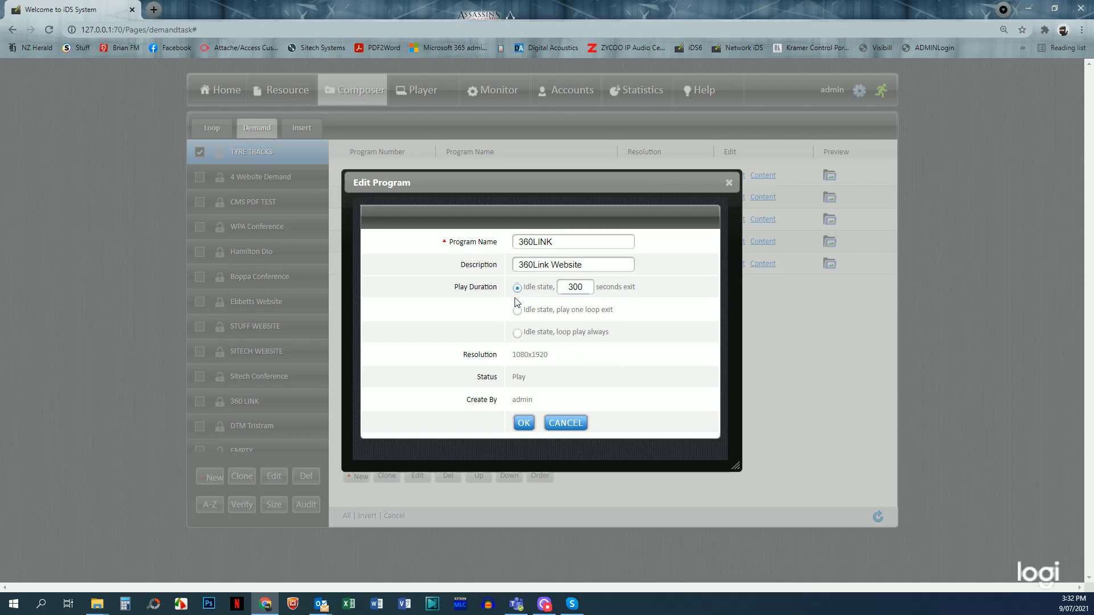
{"action": "left_click", "coordinate": [566, 423]}
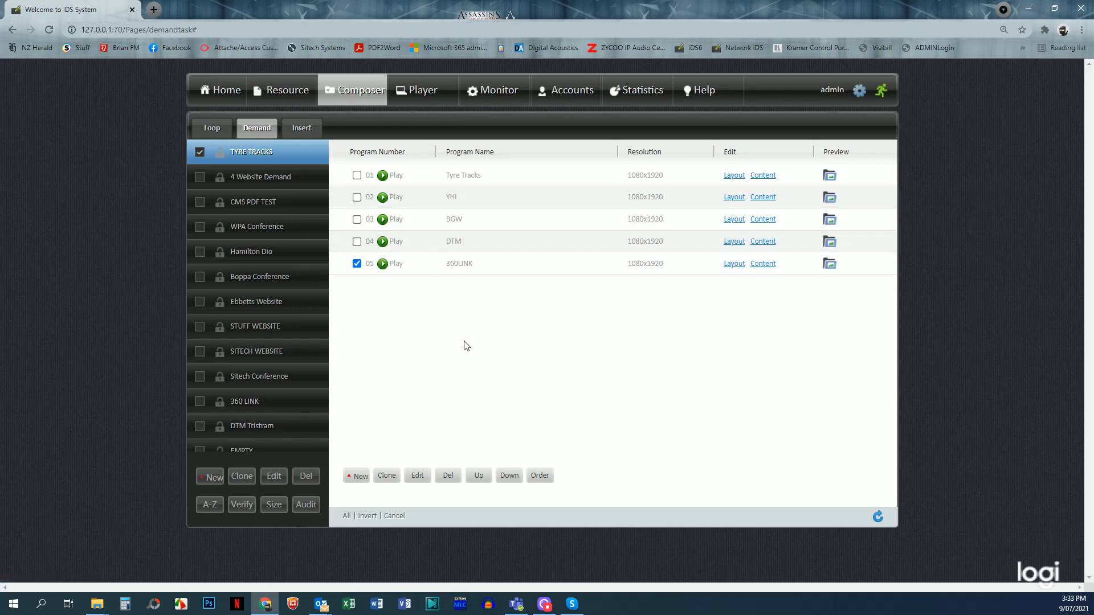
Bind the EMPTY loop campaign to the 49" Wall Touch player.
{"action": "left_click", "coordinate": [426, 93]}
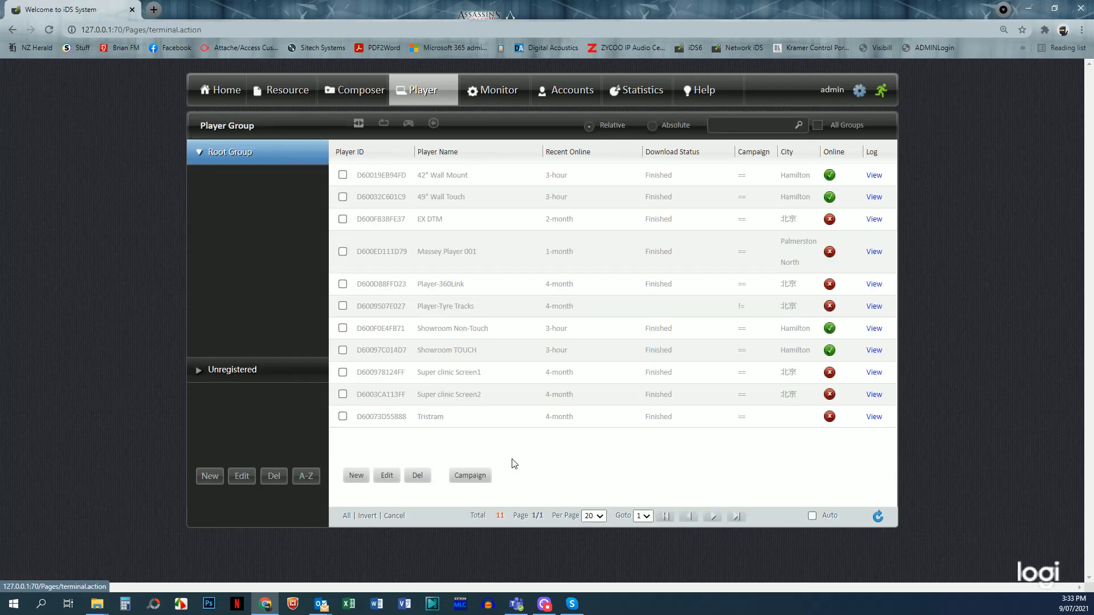
{"action": "left_click", "coordinate": [343, 197]}
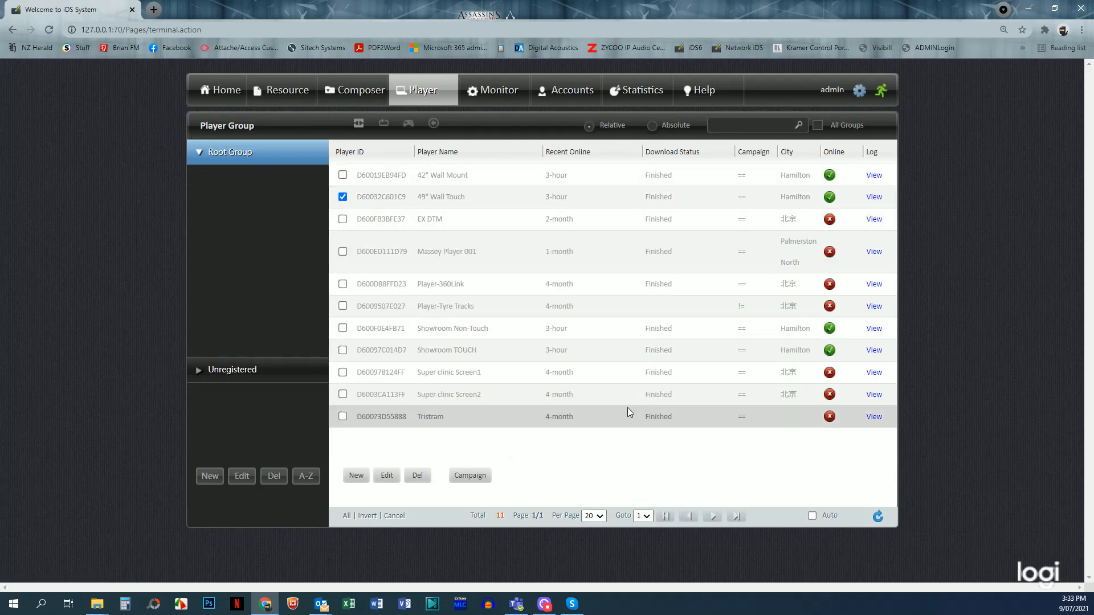
{"action": "left_click", "coordinate": [465, 475]}
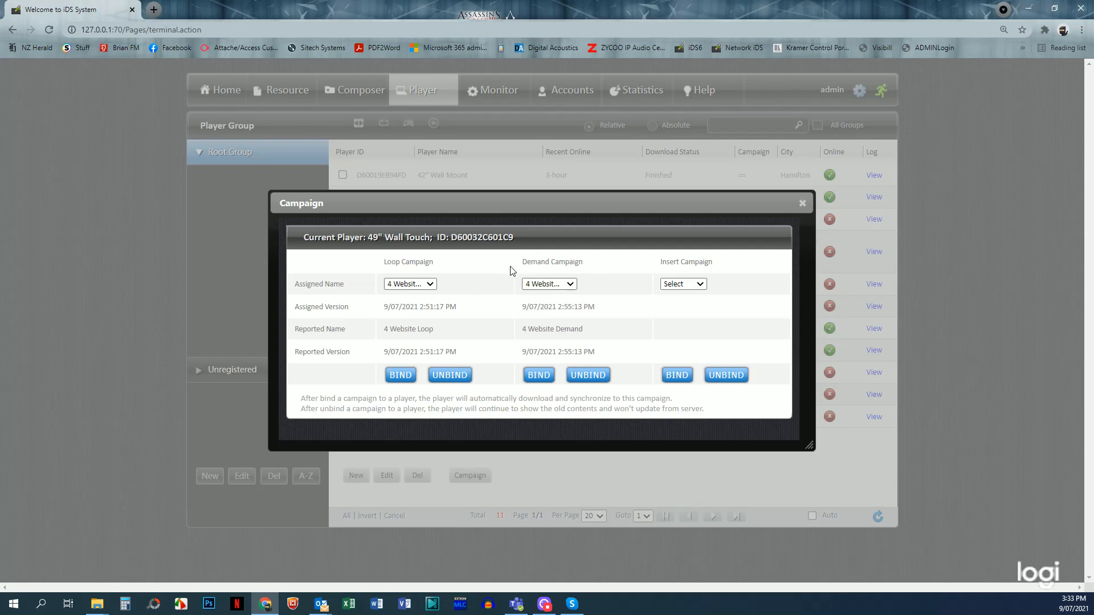
{"action": "left_click", "coordinate": [430, 283]}
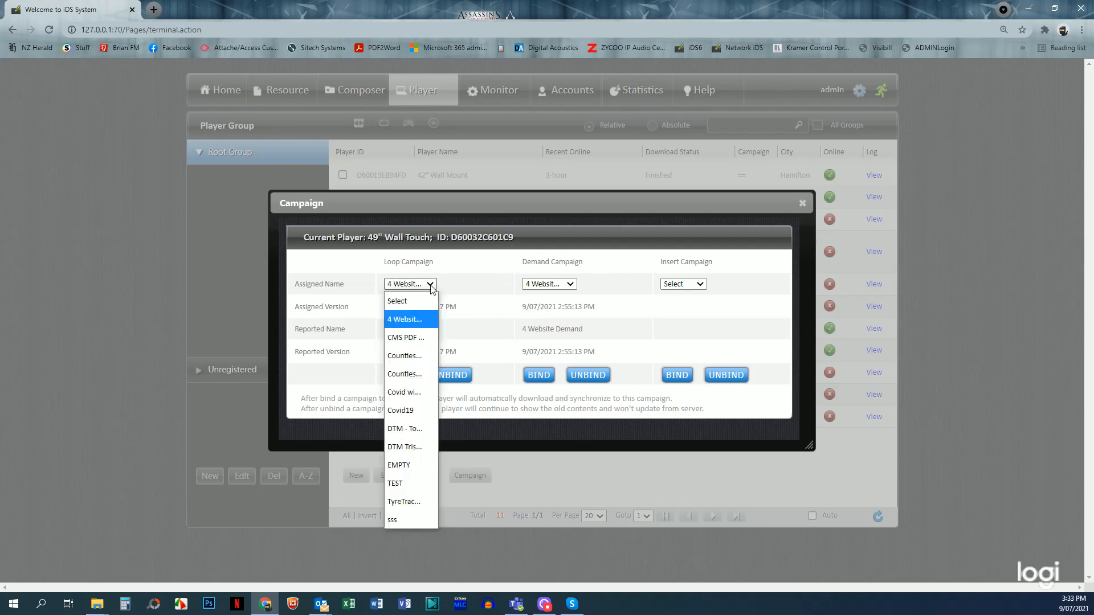
{"action": "left_click", "coordinate": [413, 464]}
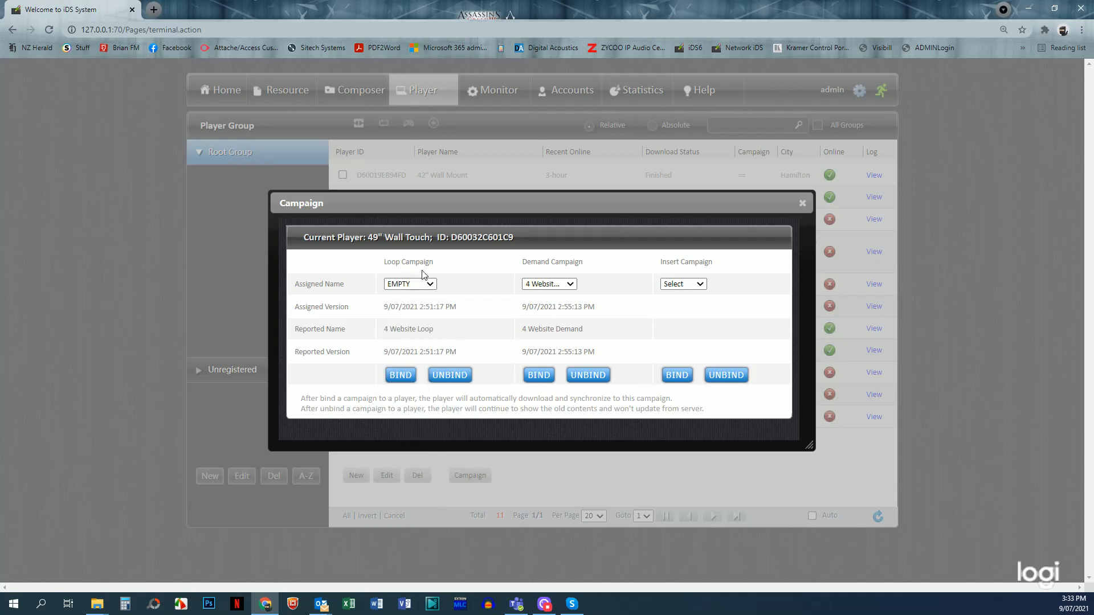
{"action": "left_click", "coordinate": [400, 376]}
{"action": "left_click", "coordinate": [495, 359]}
Bind the TYRE TRACKS demand campaign to the 49" Wall Touch player and close its campaign settings.
{"action": "left_click", "coordinate": [569, 284]}
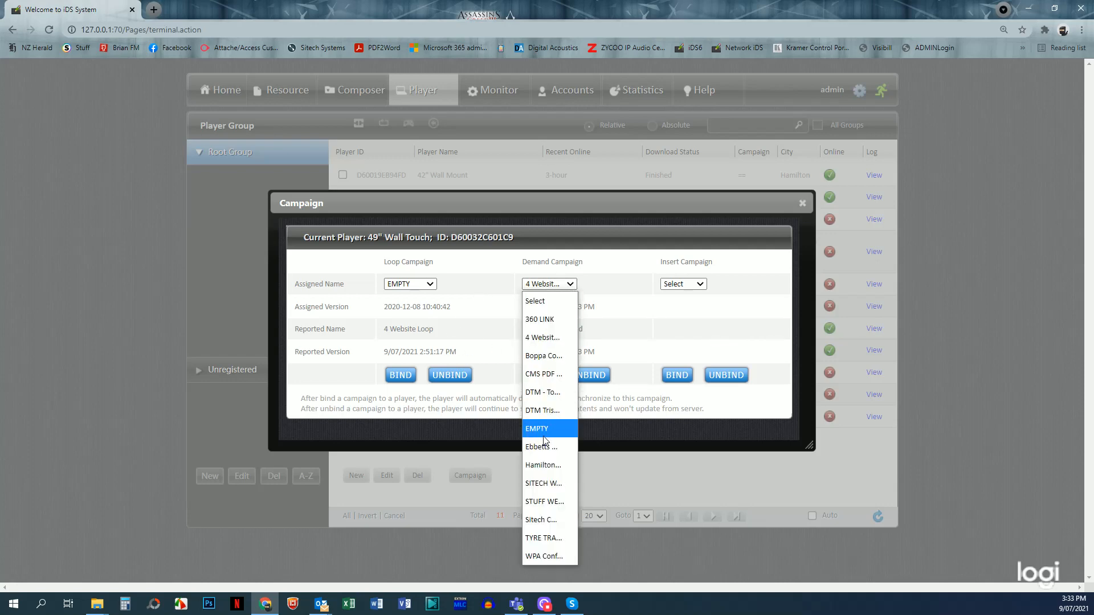
{"action": "left_click", "coordinate": [544, 537]}
{"action": "left_click", "coordinate": [541, 377]}
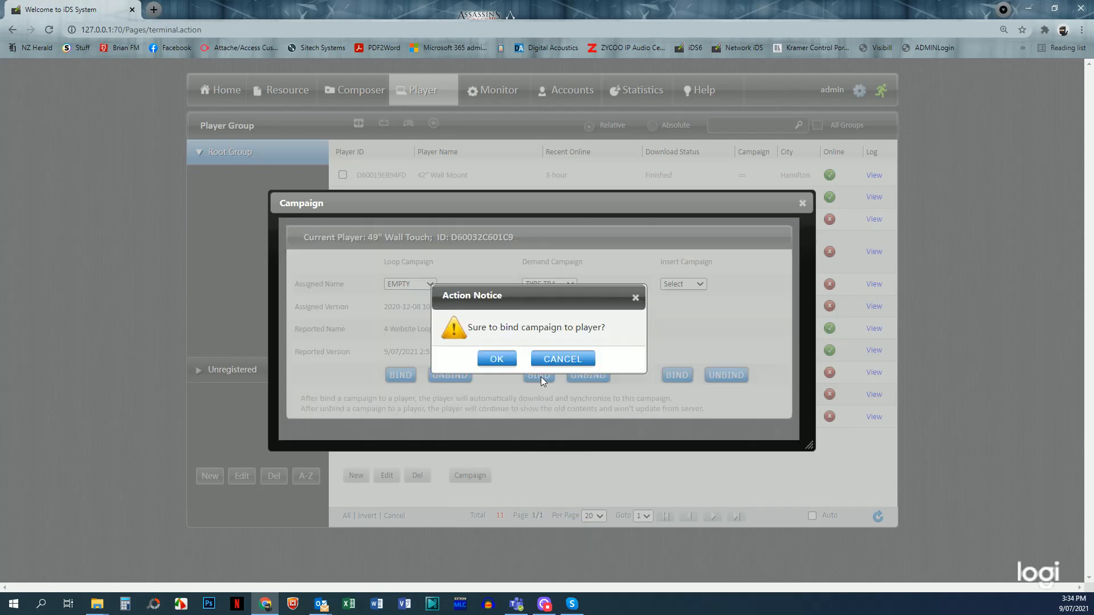
{"action": "left_click", "coordinate": [496, 359]}
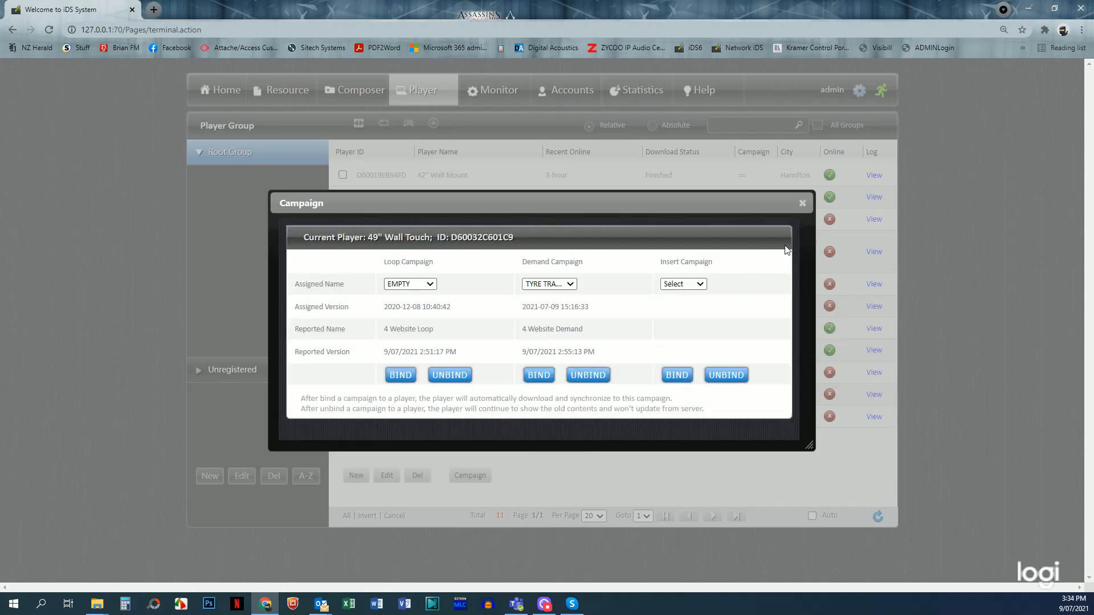
{"action": "left_click", "coordinate": [802, 204]}
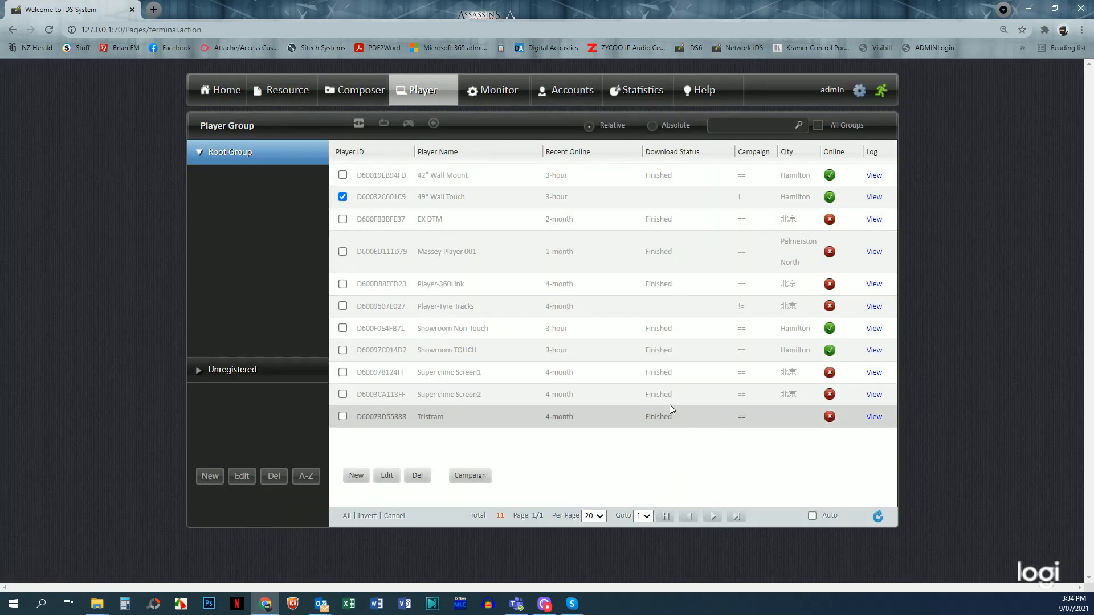
Review the Tyre Tracks program's layout in the composer's demand campaigns again.
{"action": "left_click", "coordinate": [341, 95]}
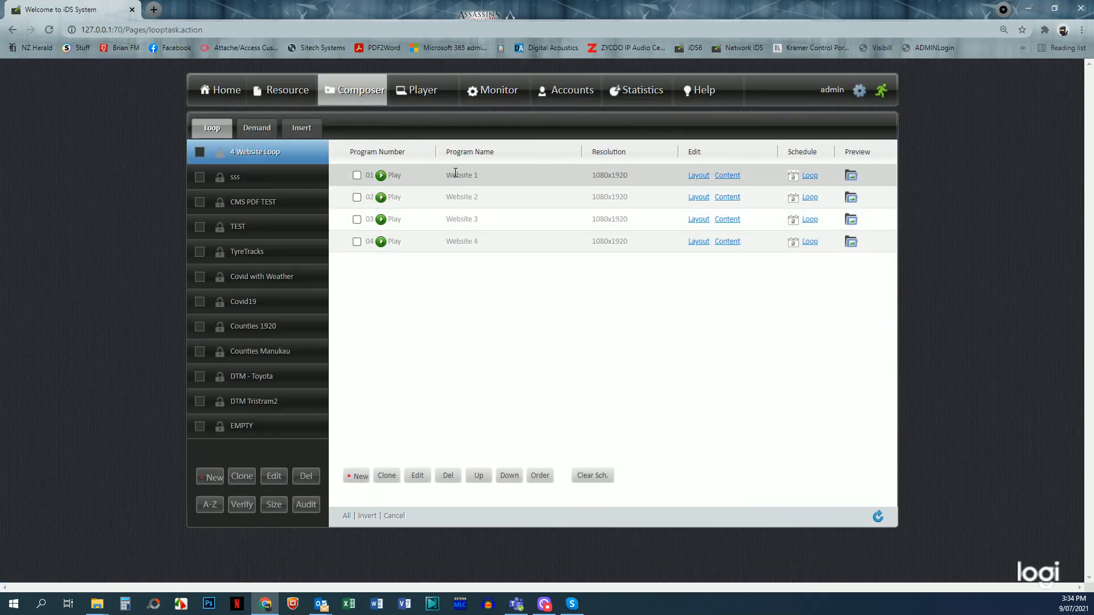
{"action": "left_click", "coordinate": [257, 128]}
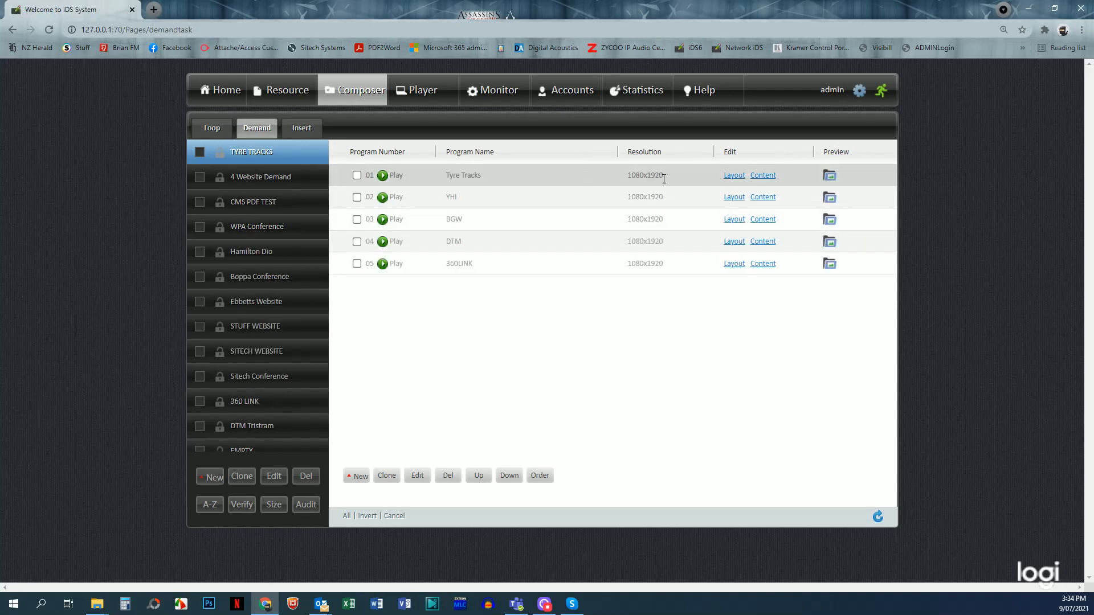
{"action": "left_click", "coordinate": [733, 175]}
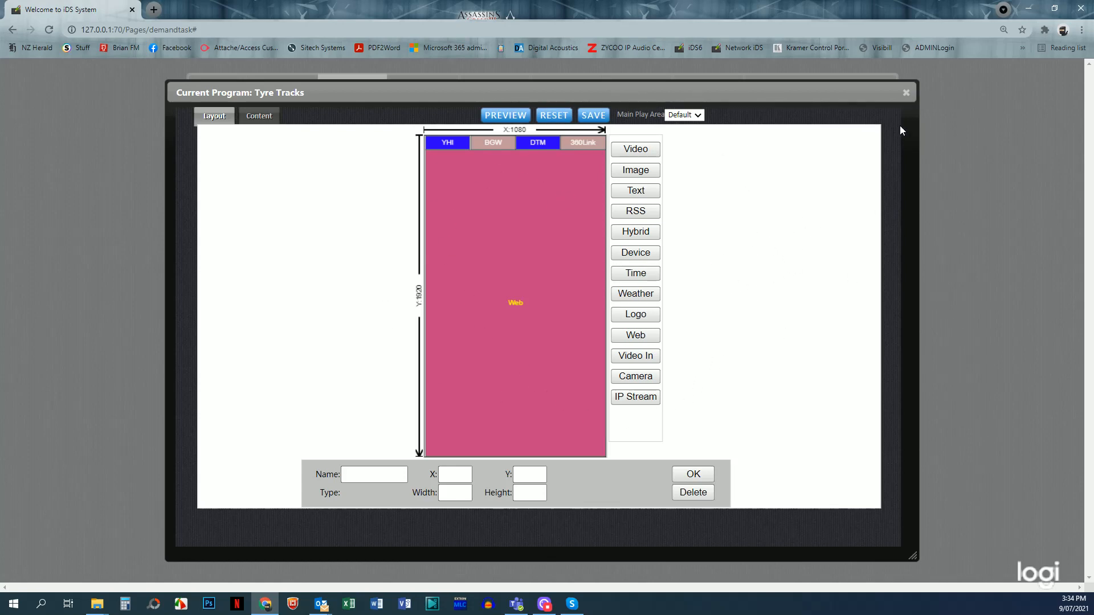
{"action": "left_click", "coordinate": [905, 92]}
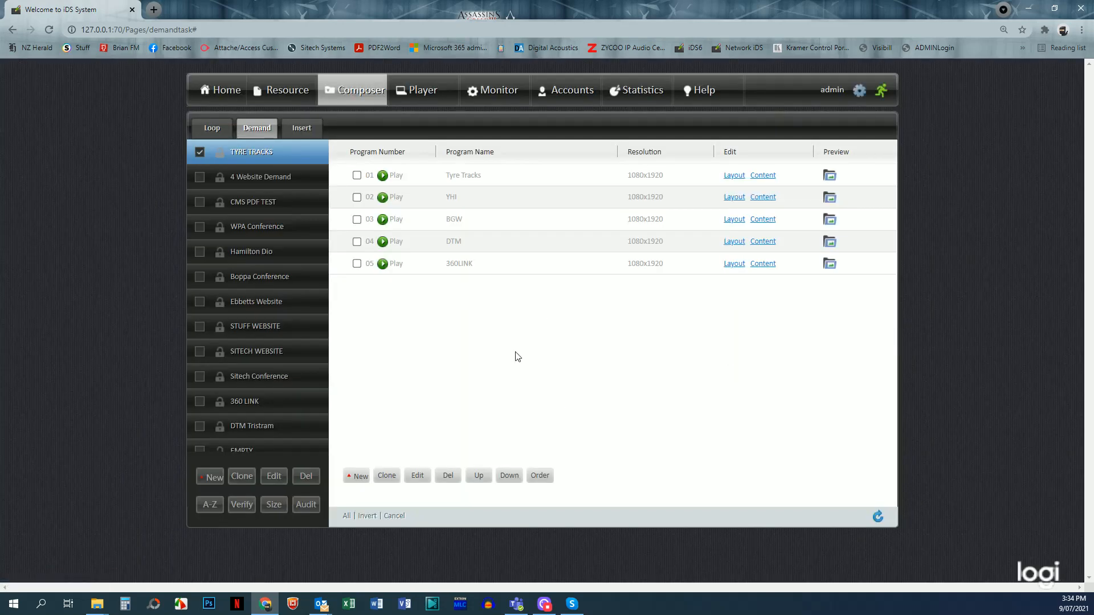